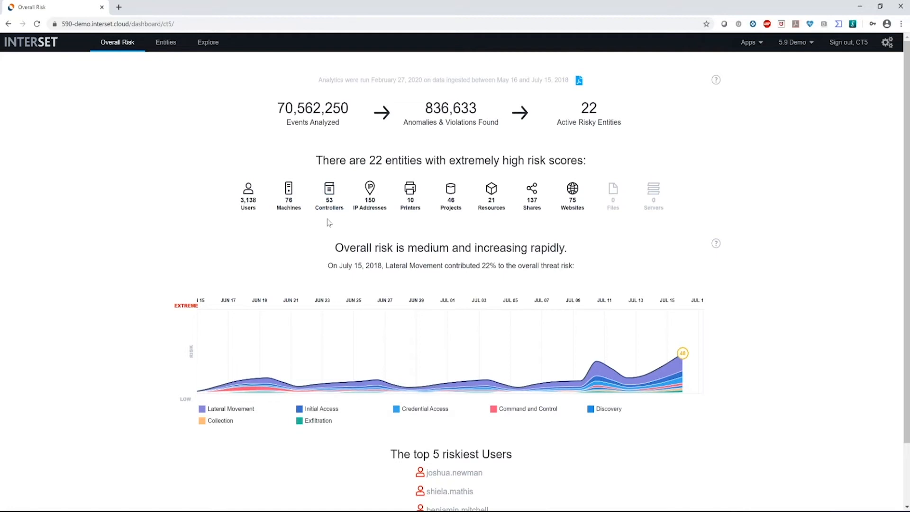
scroll(137, 264, "down", 1)
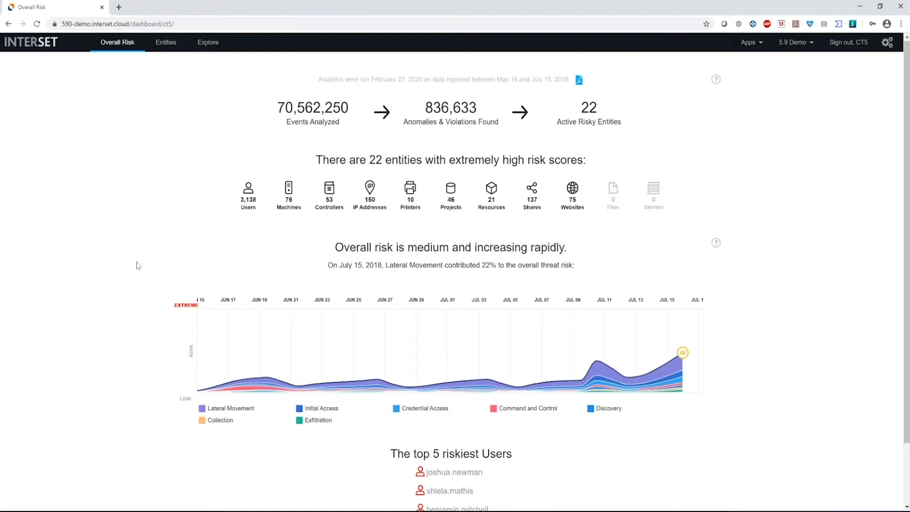
scroll(137, 264, "down", 3)
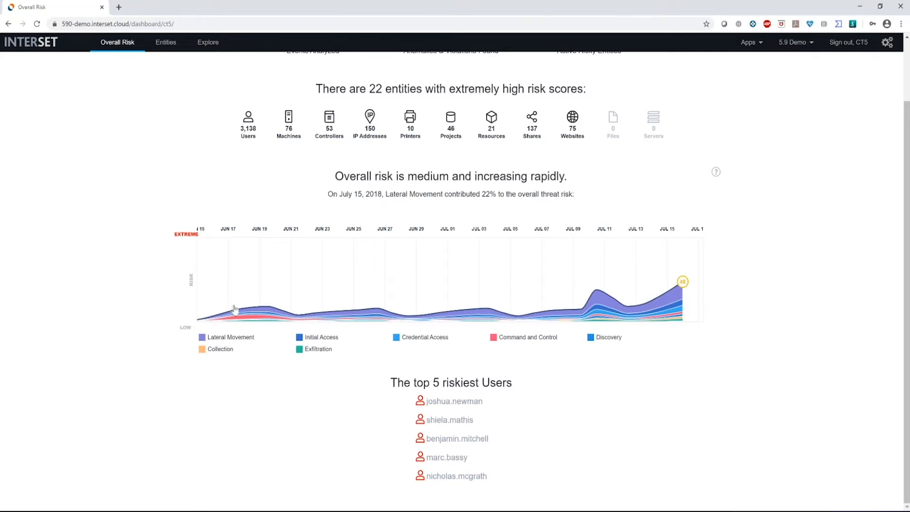
left_click(470, 407)
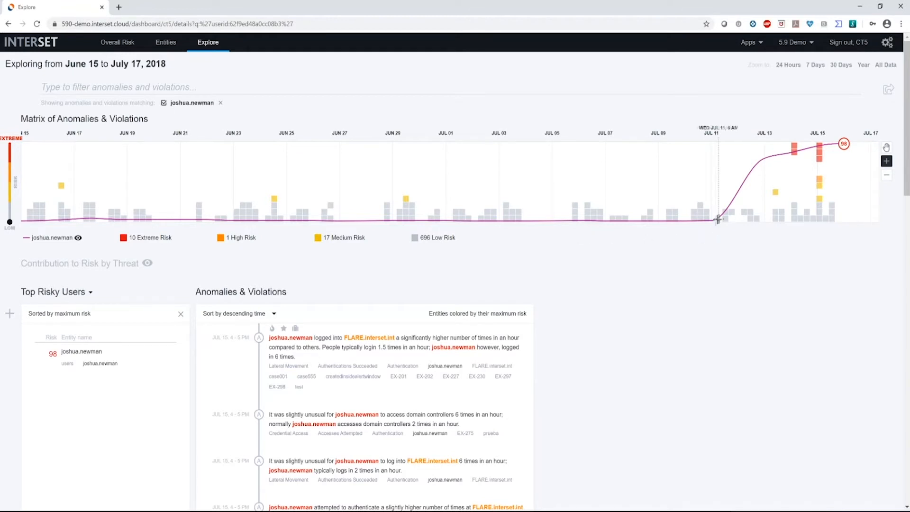
mouse_move(765, 215)
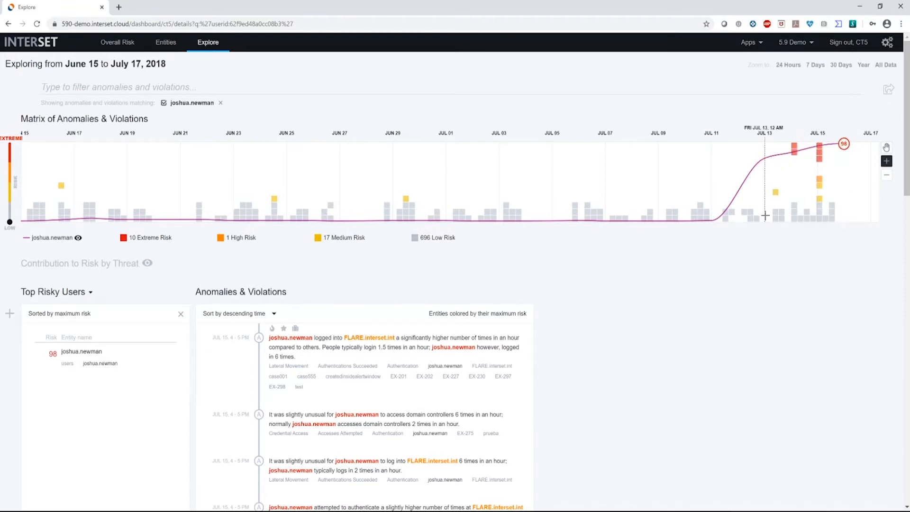
Zoom the anomaly matrix to July 13–16, 2018 and hide low-risk anomalies
left_click_drag(764, 213, 871, 217)
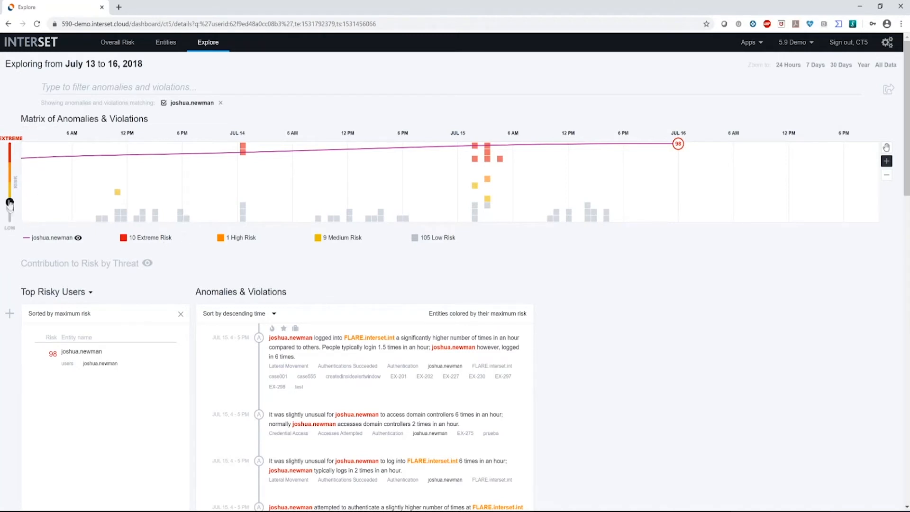
left_click_drag(10, 222, 10, 181)
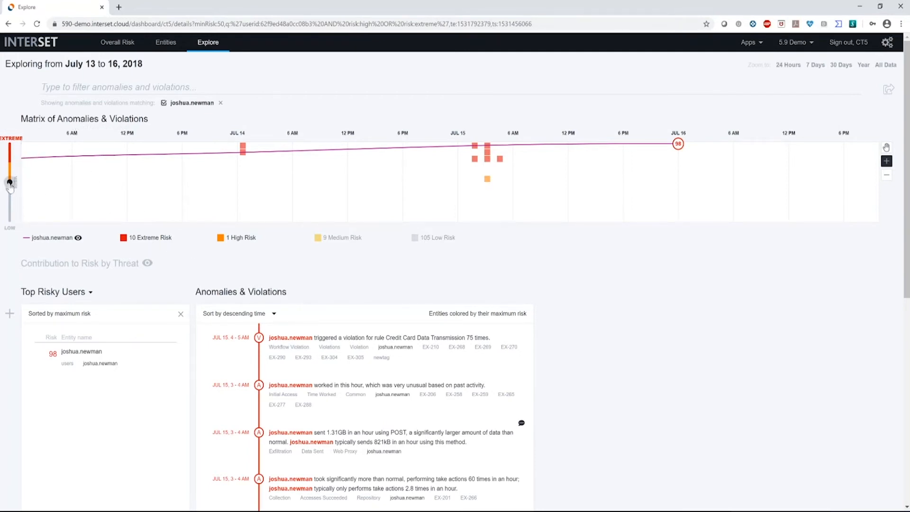
left_click_drag(10, 181, 10, 162)
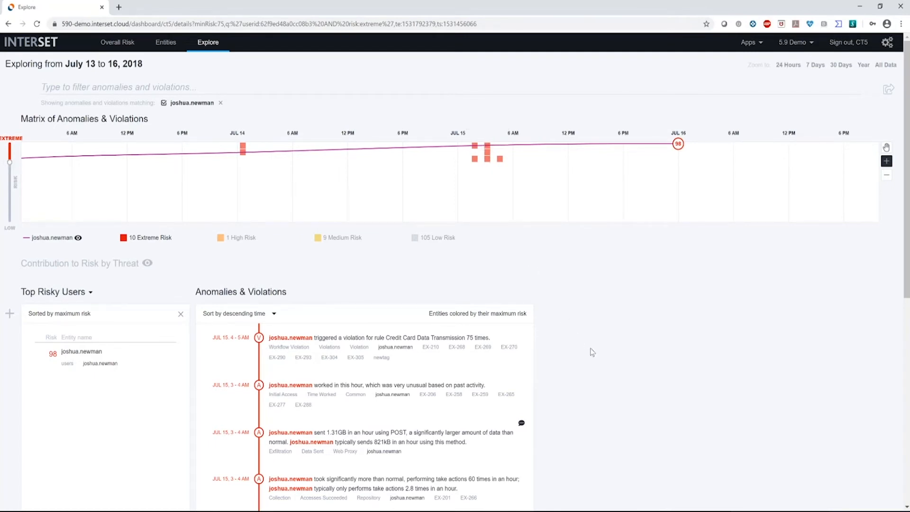
scroll(590, 352, "down", 3)
scroll(590, 352, "down", 3)
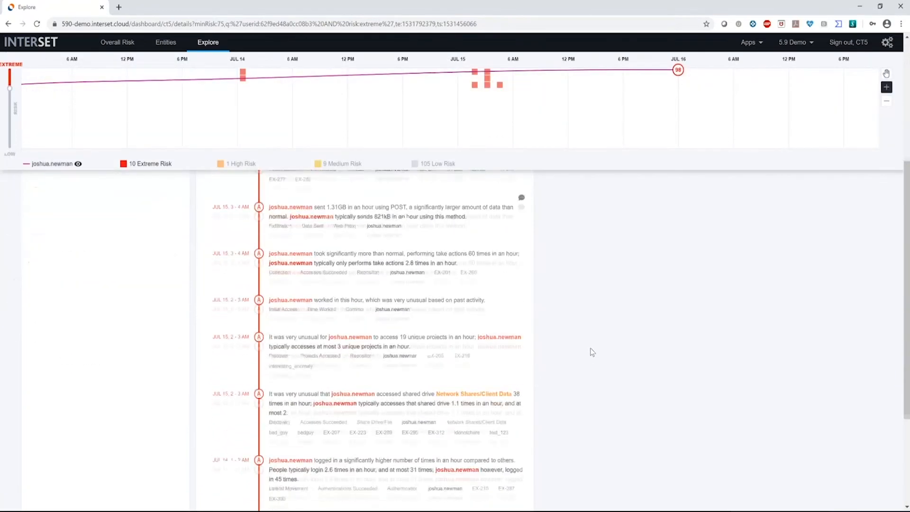
scroll(590, 352, "down", 3)
scroll(590, 353, "down", 1)
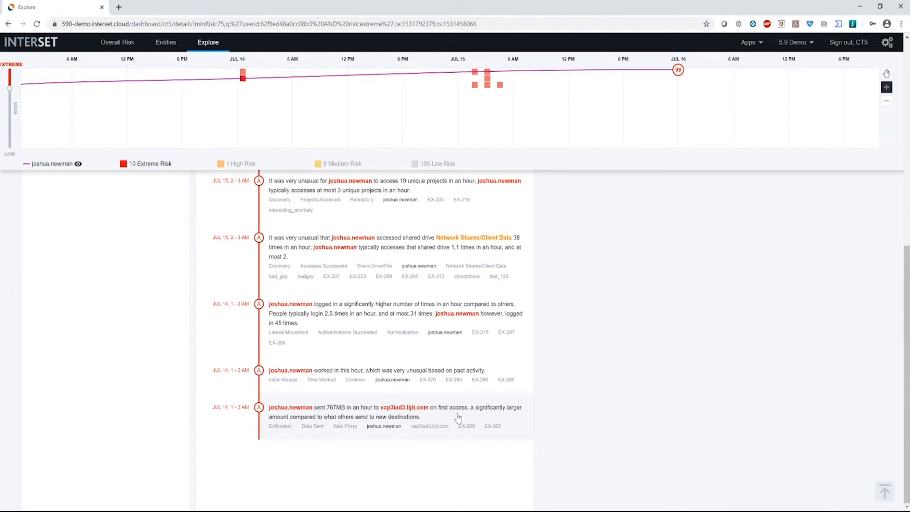
Open the 767MB sent to vap3iad3.lijit.com anomaly and flag it as evidence
left_click(457, 415)
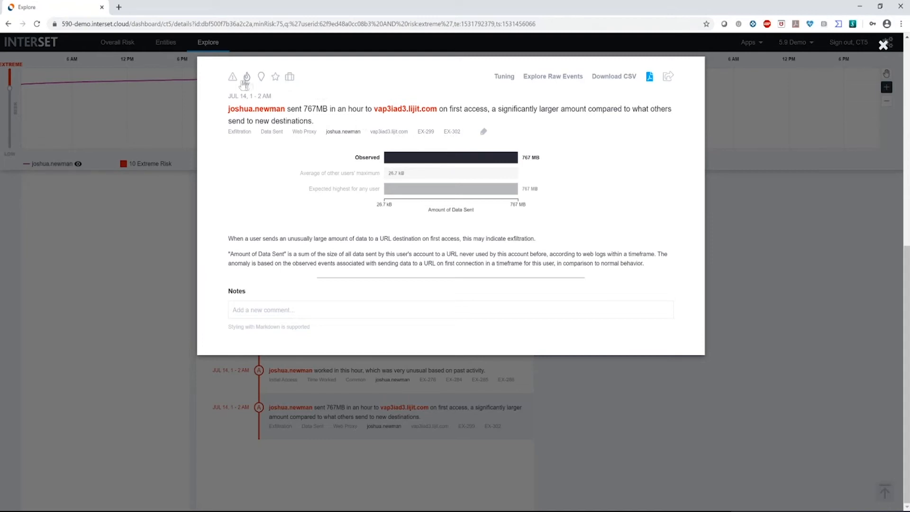
left_click(290, 76)
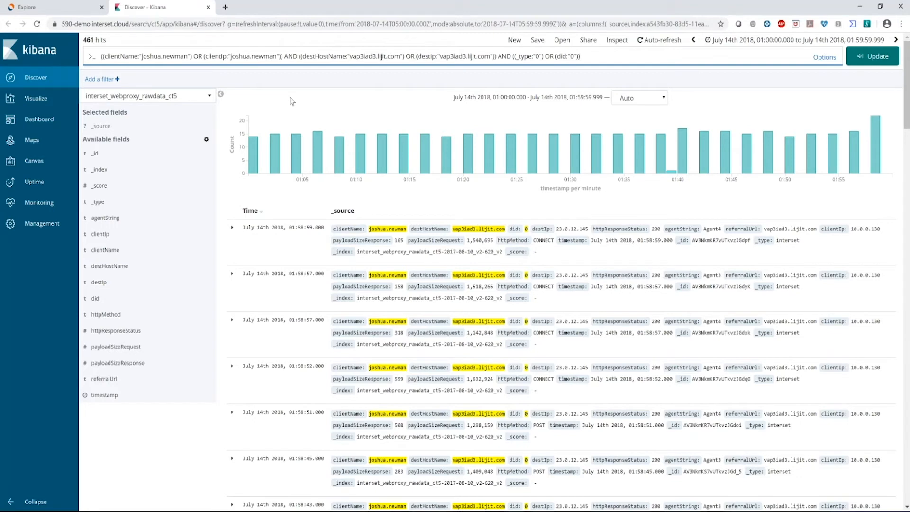
Close the Kibana raw events tab, returning to the flagged 767MB anomaly in Interset
left_click(209, 7)
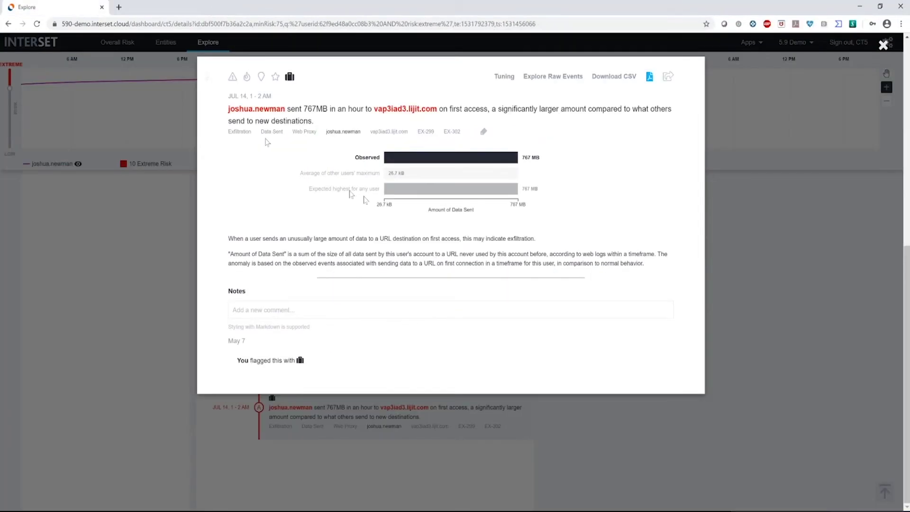
left_click(582, 425)
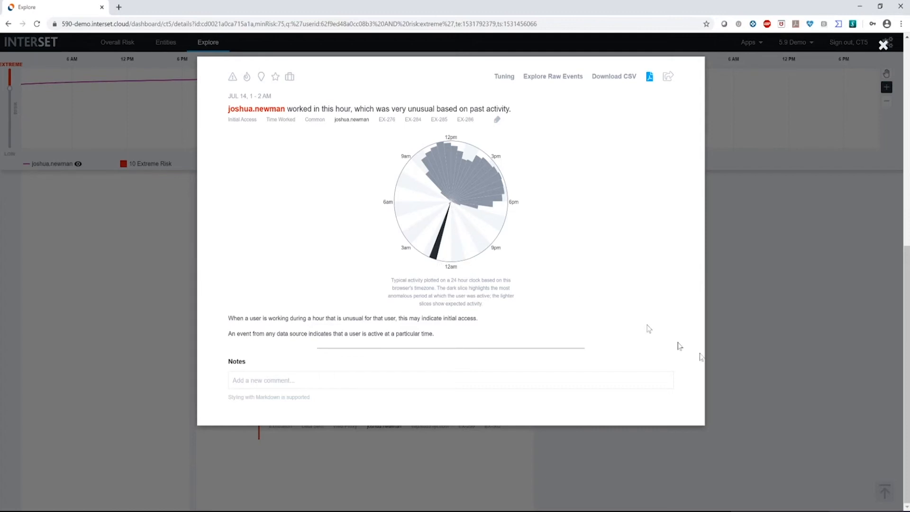
Dismiss the unusual working-hour (July 14, 1–2 AM) anomaly details
key("Escape")
scroll(455, 299, "up", 2)
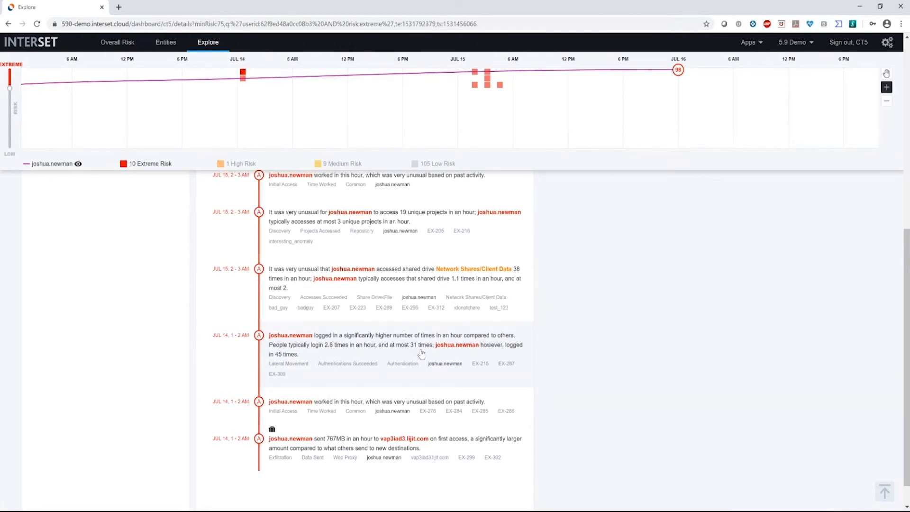
View the 45-logins anomaly bar chart, then return to the extreme-risk list
left_click(393, 354)
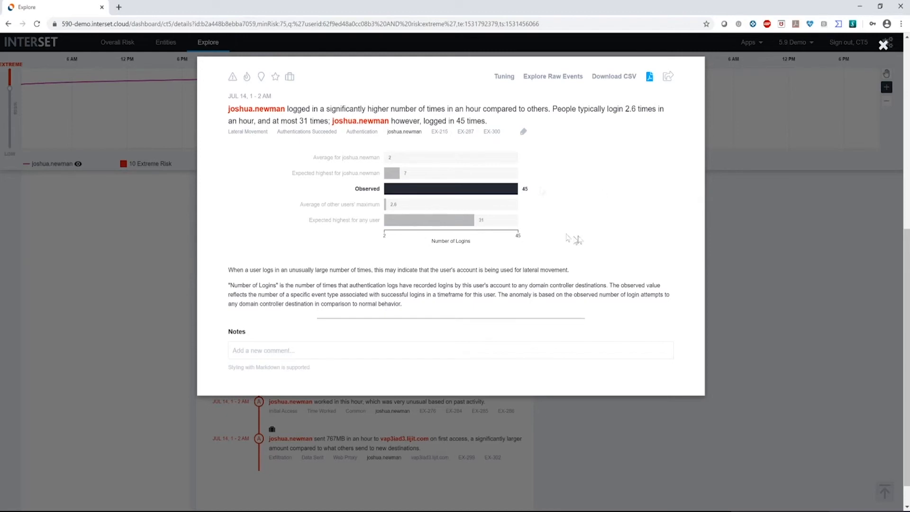
left_click(767, 336)
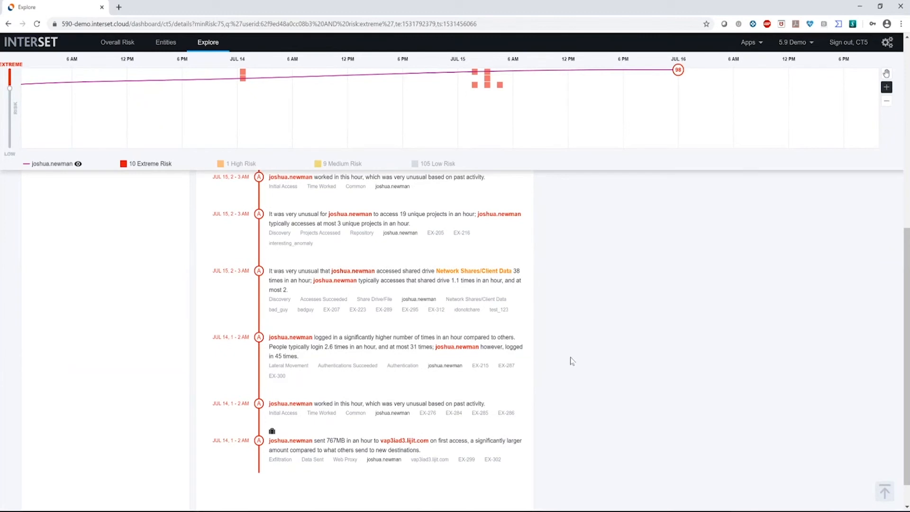
scroll(570, 361, "up", 1)
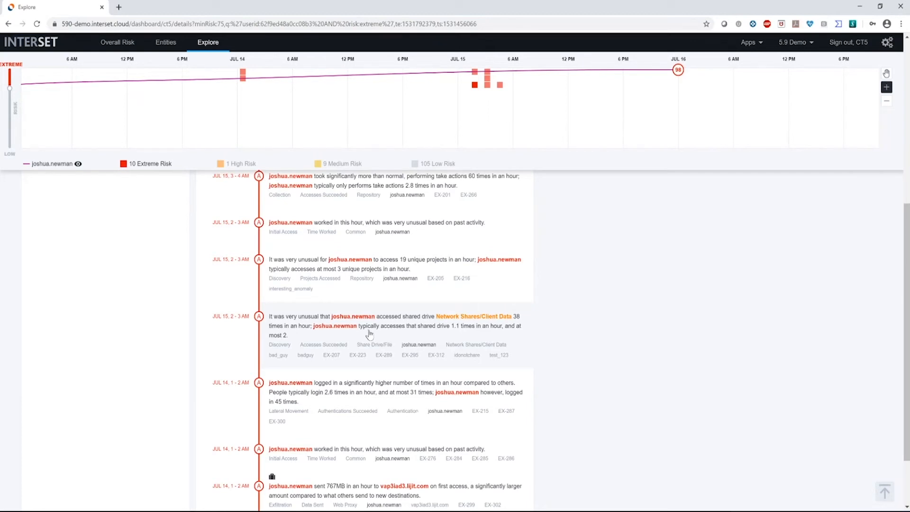
left_click(370, 333)
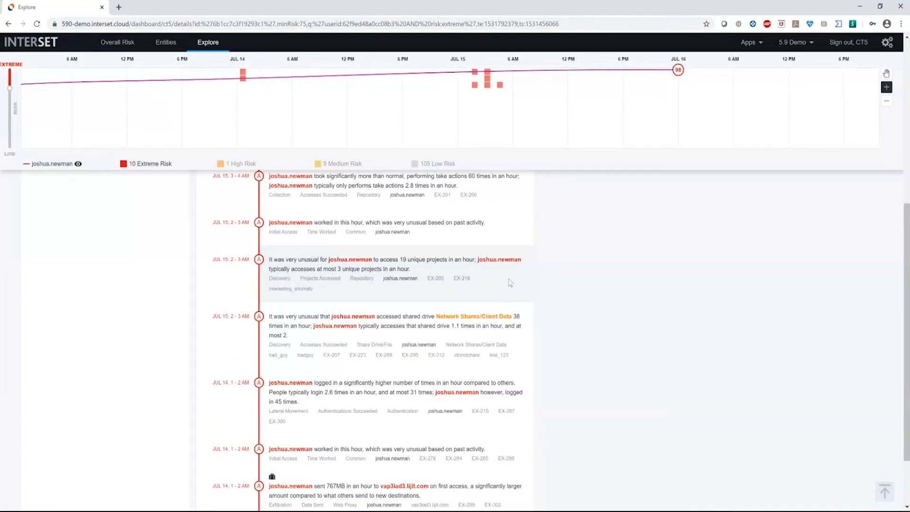
left_click(509, 283)
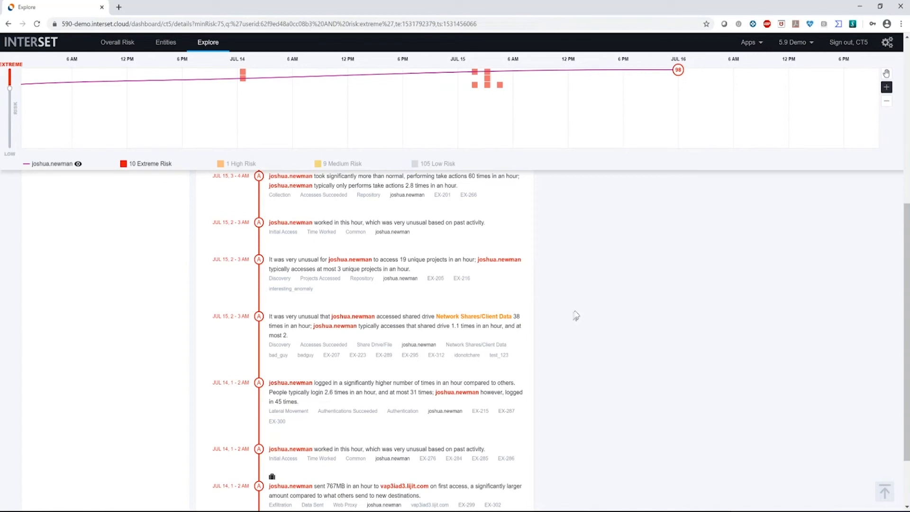
scroll(576, 315, "up", 3)
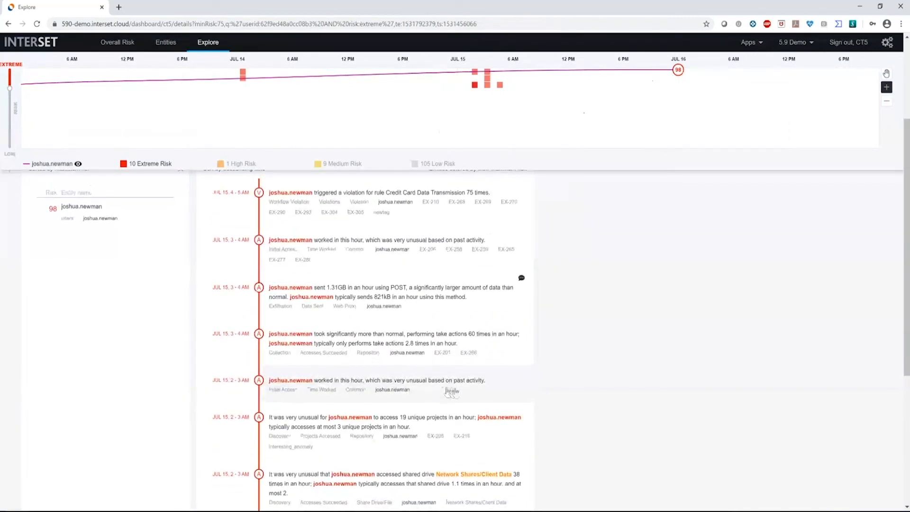
left_click(451, 391)
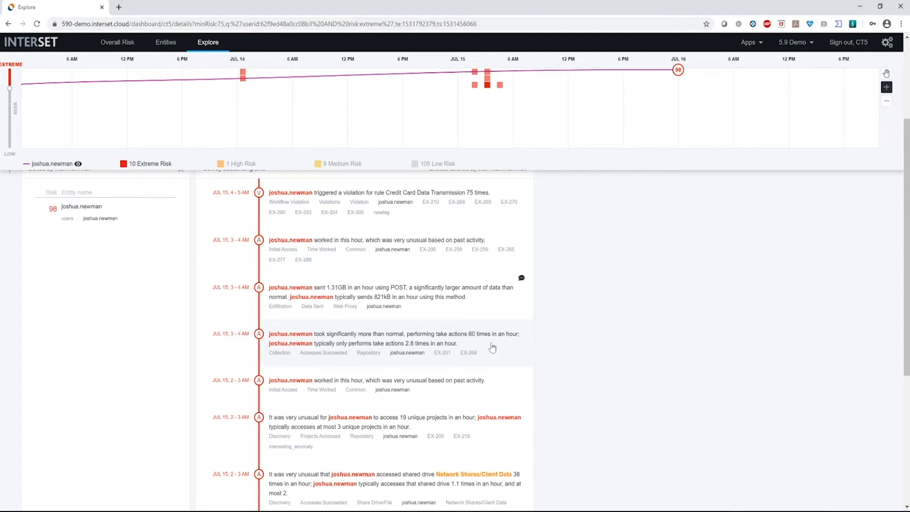
scroll(492, 347, "up", 1)
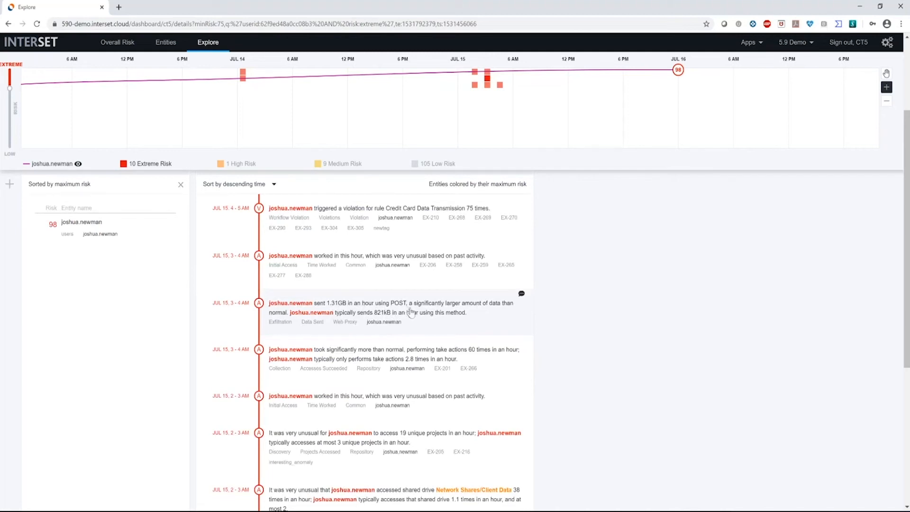
left_click(507, 316)
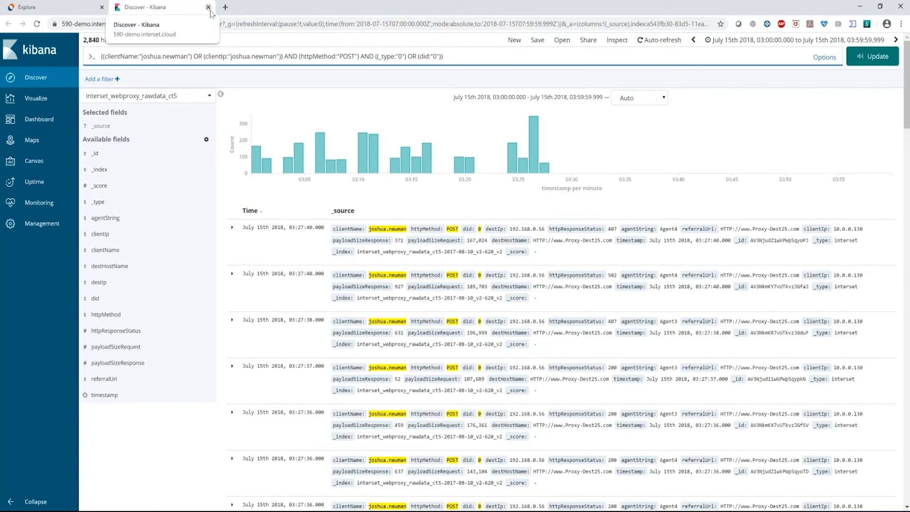
Close the Kibana tab and the 1.31GB POST anomaly details
left_click(208, 8)
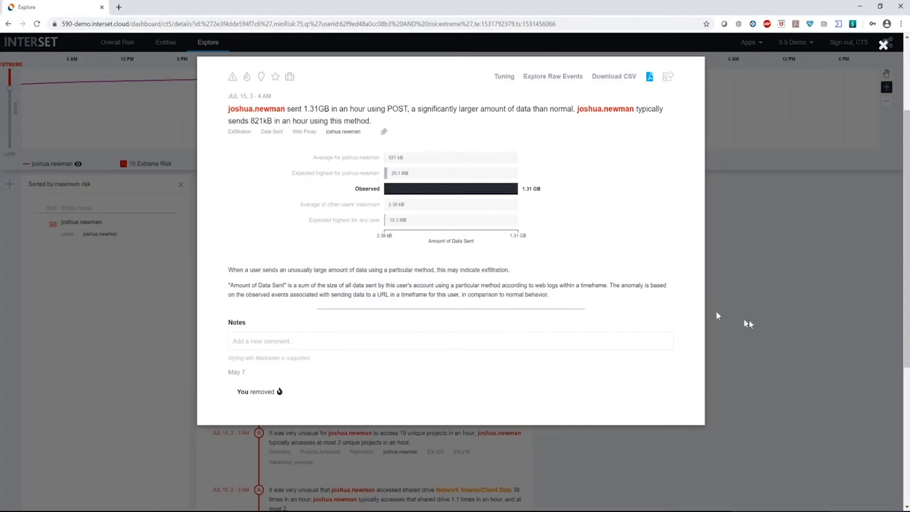
left_click(716, 311)
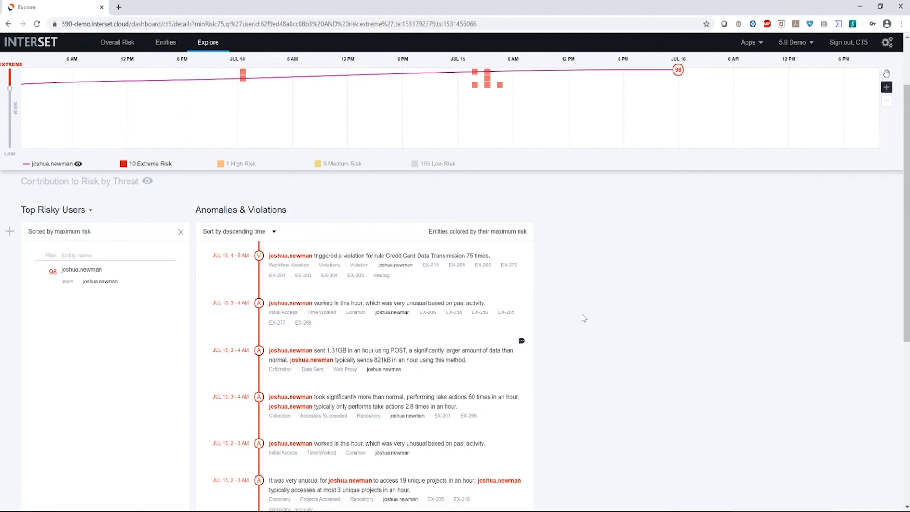
scroll(584, 317, "down", 1)
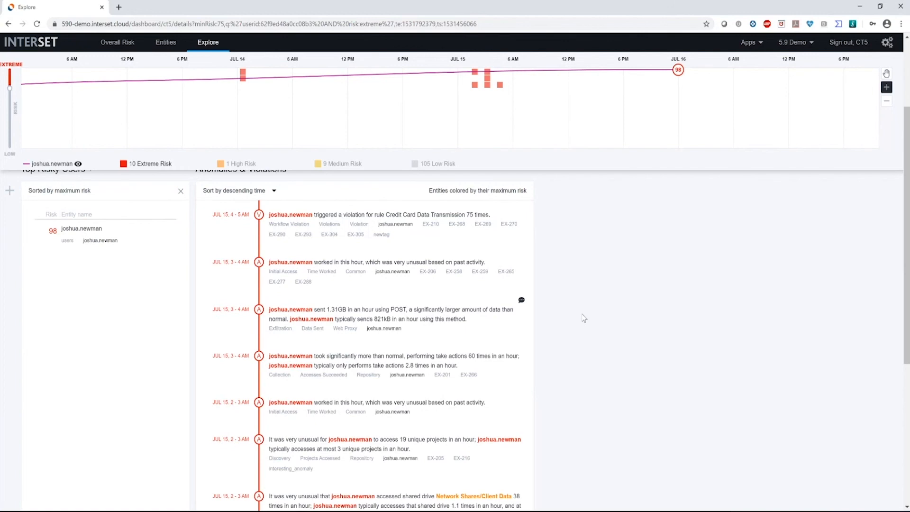
scroll(583, 318, "down", 2)
scroll(583, 317, "down", 2)
scroll(584, 318, "down", 2)
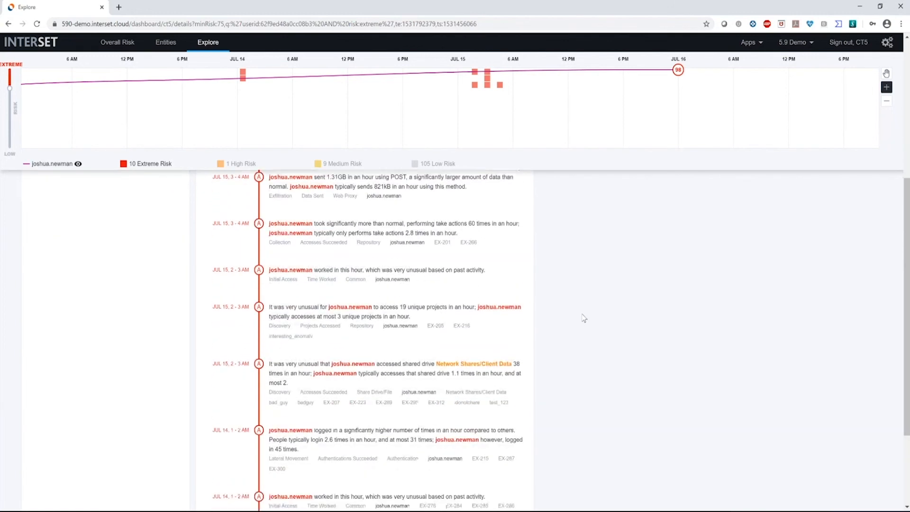
scroll(583, 318, "down", 2)
scroll(583, 318, "down", 2)
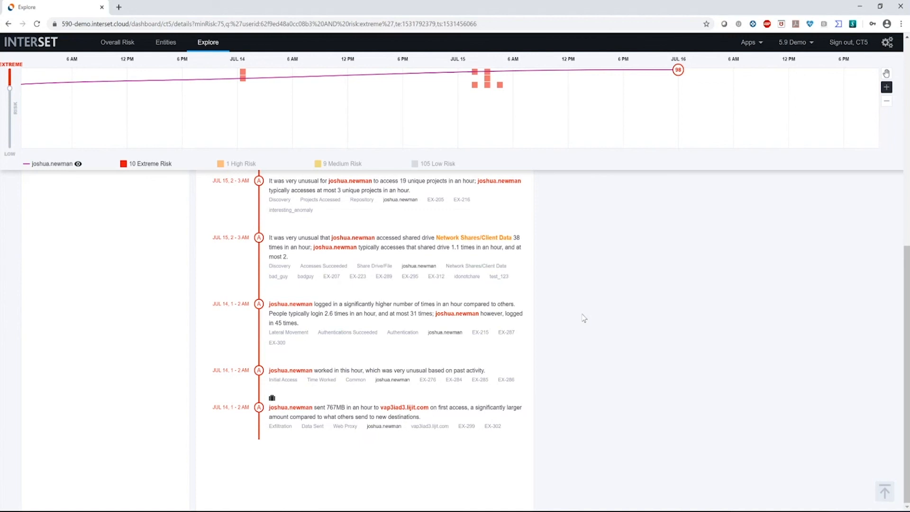
scroll(583, 318, "up", 3)
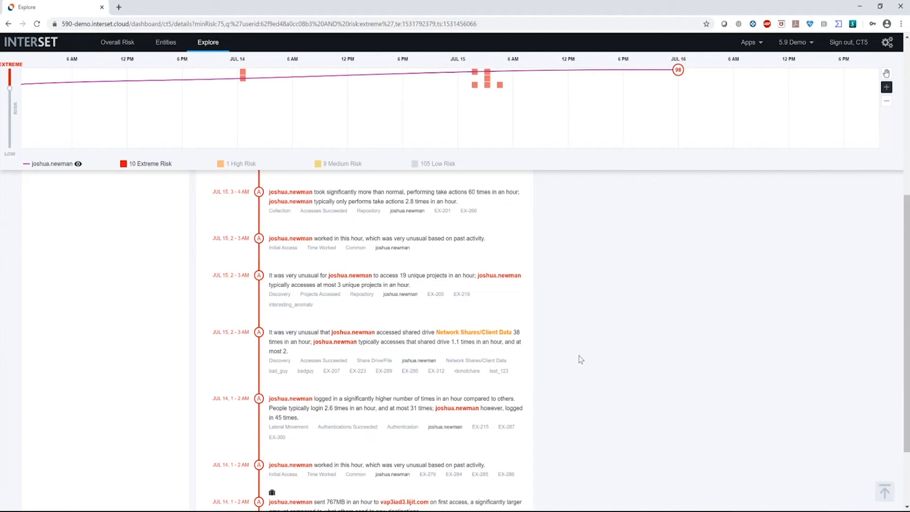
scroll(579, 359, "up", 1)
scroll(580, 359, "up", 2)
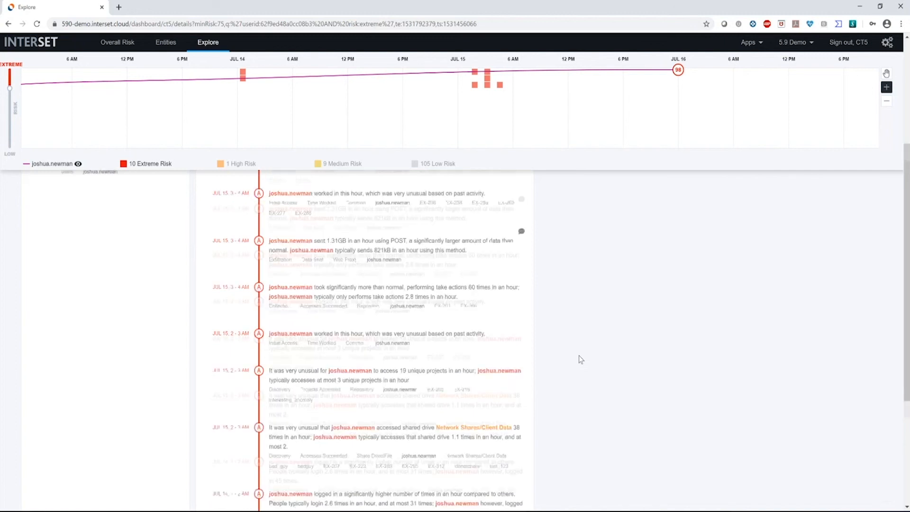
scroll(579, 358, "up", 2)
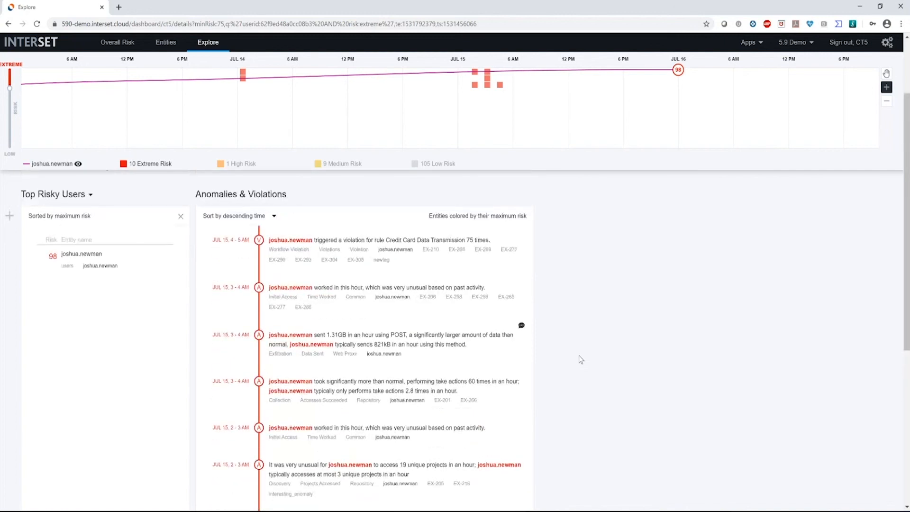